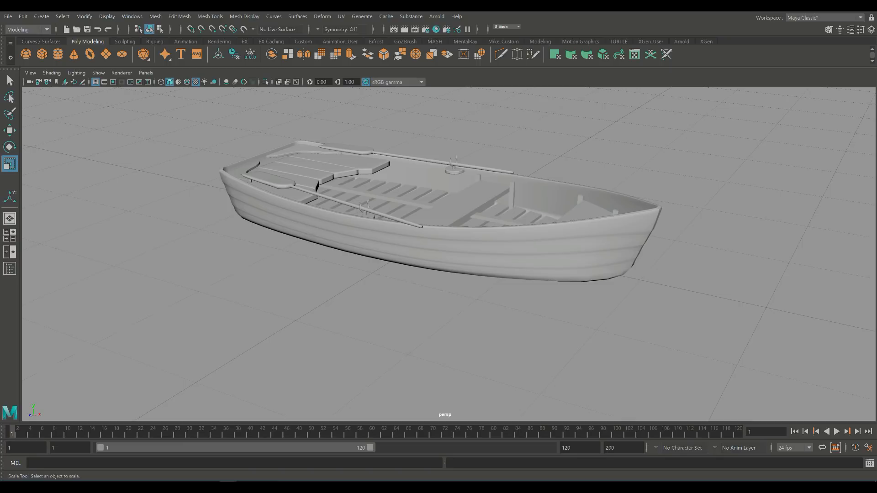
# Assign a new Arnold aiAmbientOcclusion material to the rowing boat
pyautogui.click(461, 247)
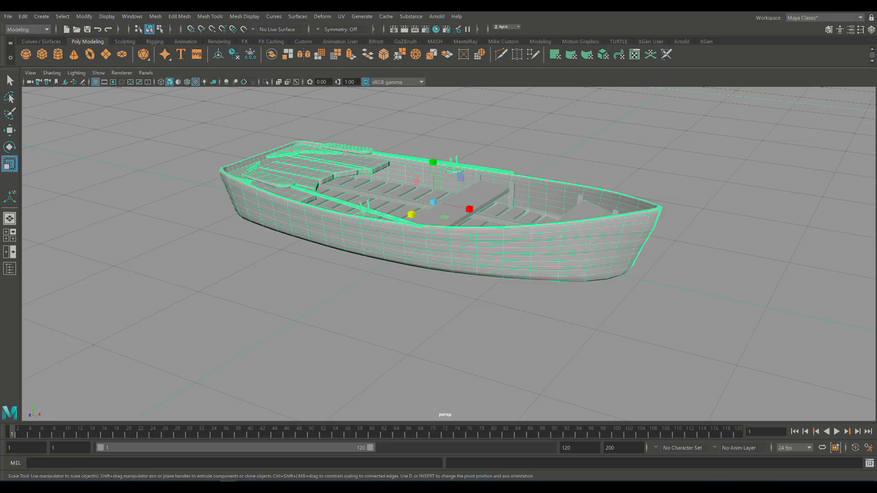
pyautogui.scroll(-10, 445, 251)
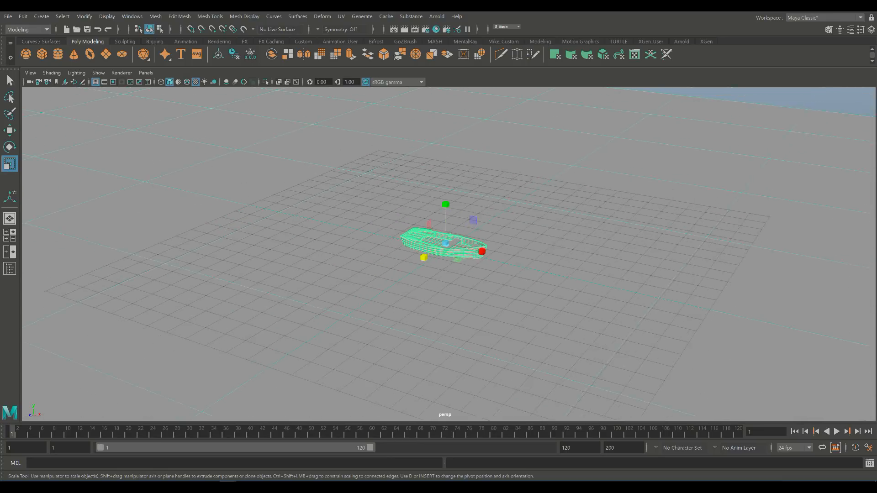
pyautogui.scroll(-10, 448, 253)
pyautogui.scroll(20, 448, 253)
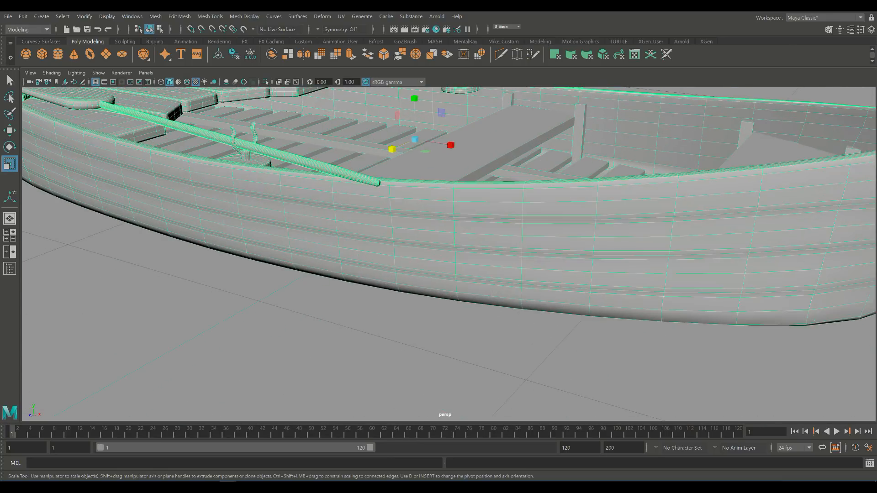
pyautogui.scroll(-3, 448, 254)
pyautogui.scroll(-5, 446, 210)
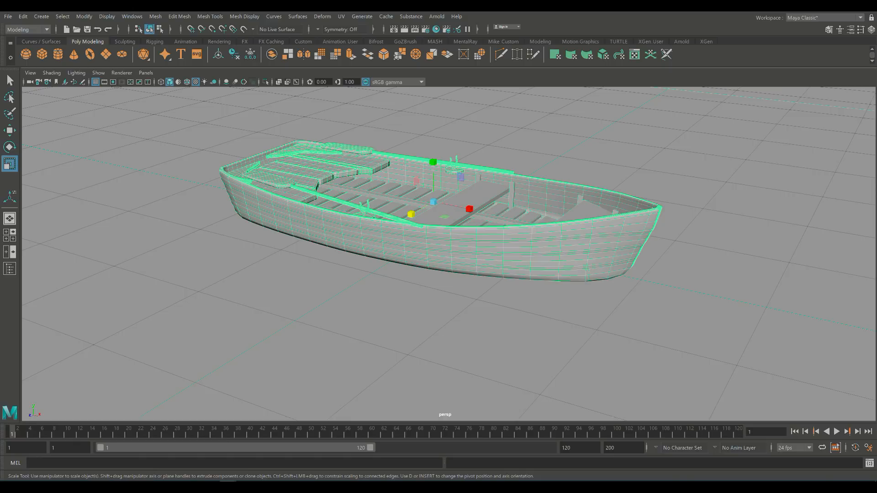
pyautogui.rightClick(275, 203)
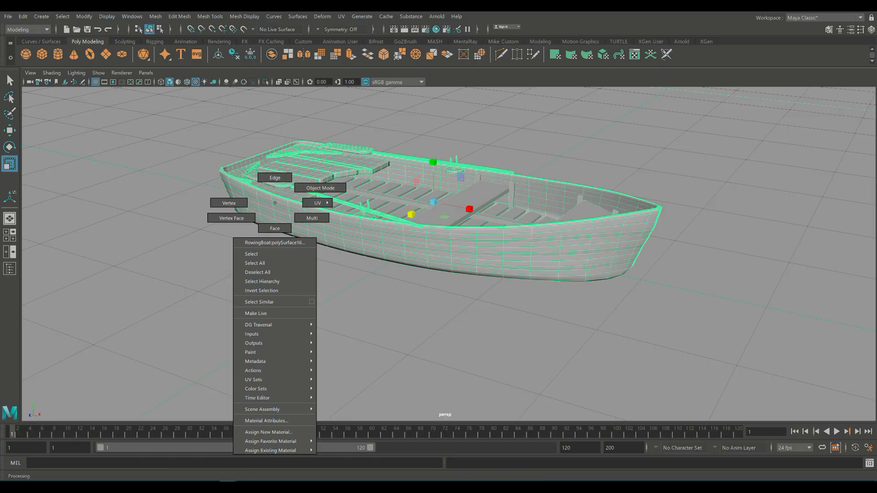
pyautogui.click(269, 433)
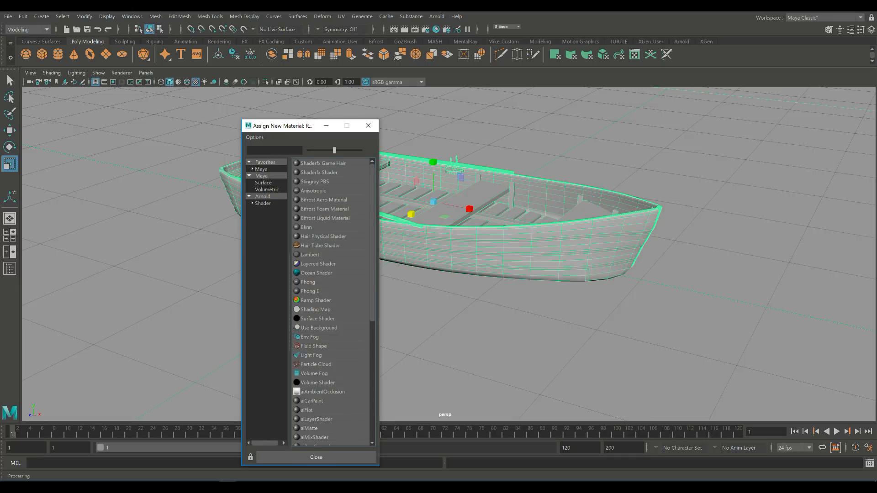
pyautogui.click(262, 197)
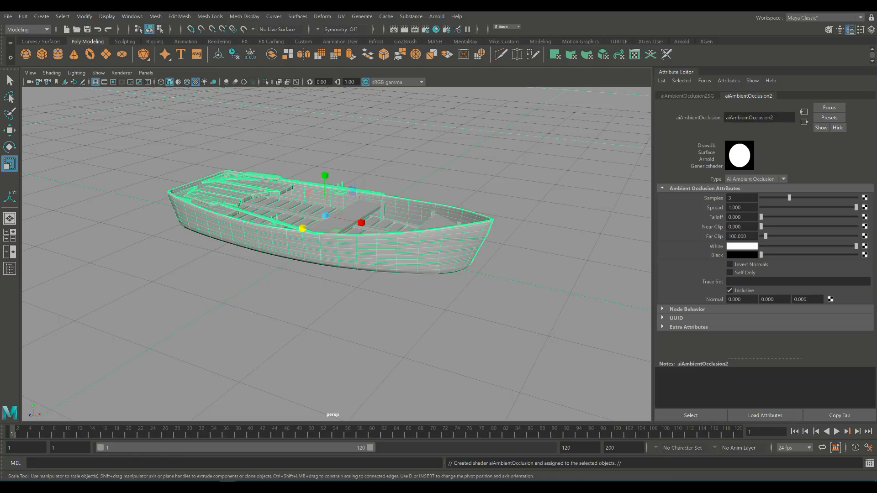
# Turn on viewport lighting from all scene lights and frame the selected boat
pyautogui.press('7')
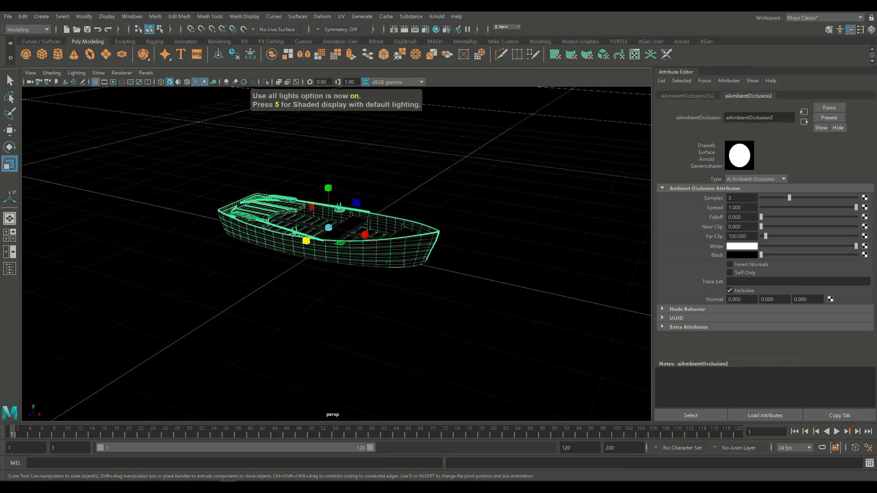
pyautogui.scroll(-3, 336, 254)
pyautogui.keyDown('alt'); pyautogui.moveTo(319, 251); pyautogui.dragTo(347, 247); pyautogui.keyUp('alt')
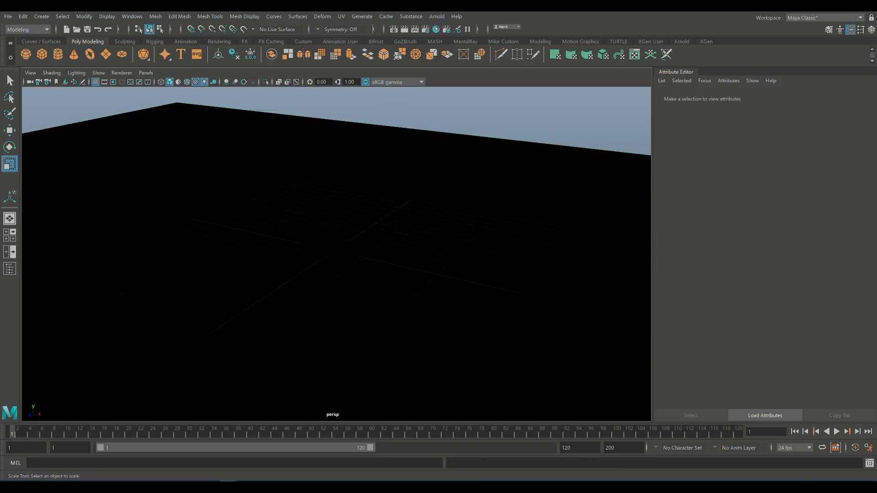
pyautogui.scroll(5, 337, 254)
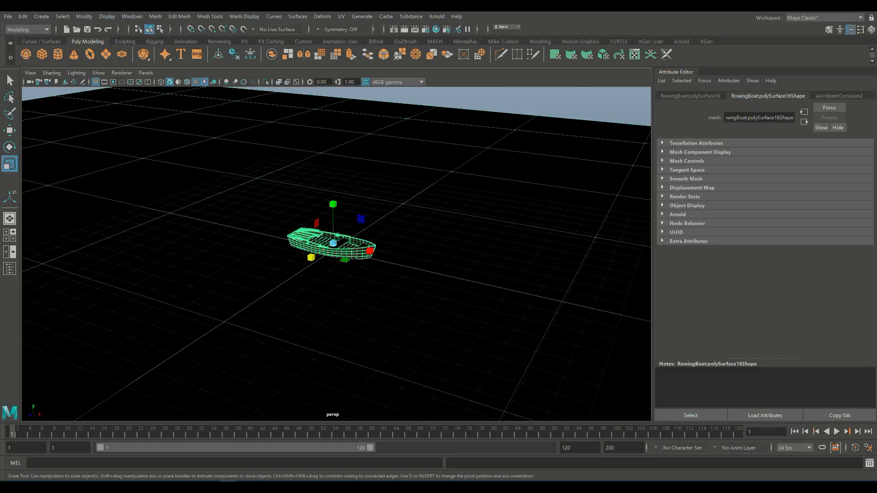
pyautogui.press('f')
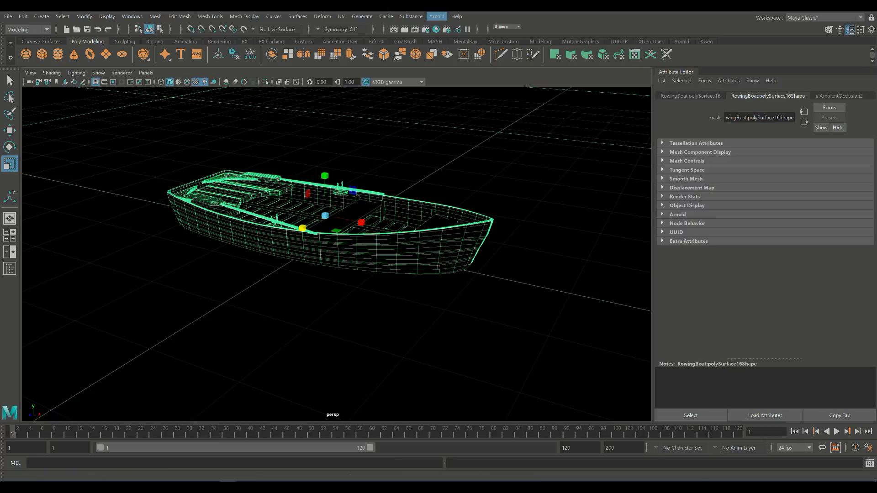
# Render the perspective view with Arnold and adjust the render window so the boat is shown beside the scene
pyautogui.click(437, 16)
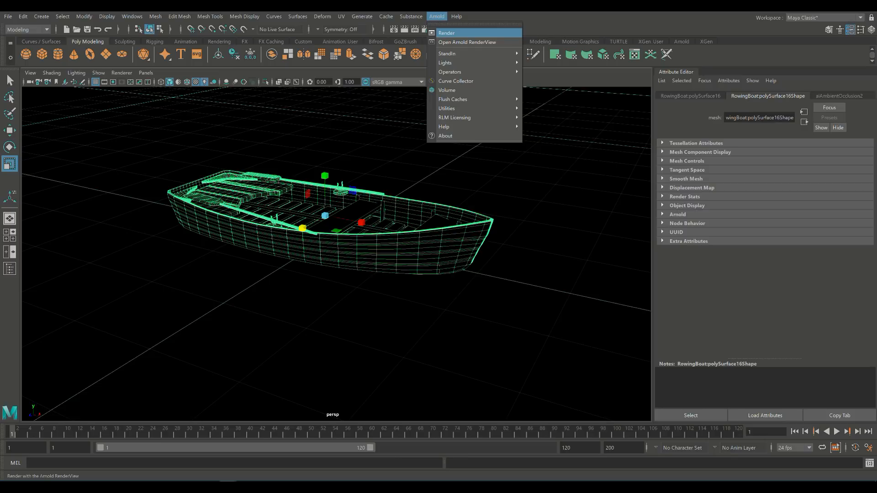
pyautogui.click(446, 33)
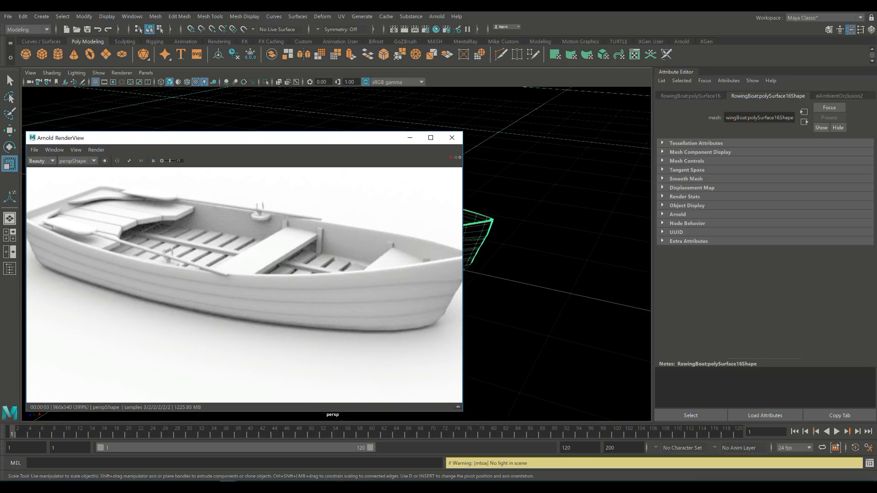
pyautogui.moveTo(210, 142); pyautogui.dragTo(252, 131)
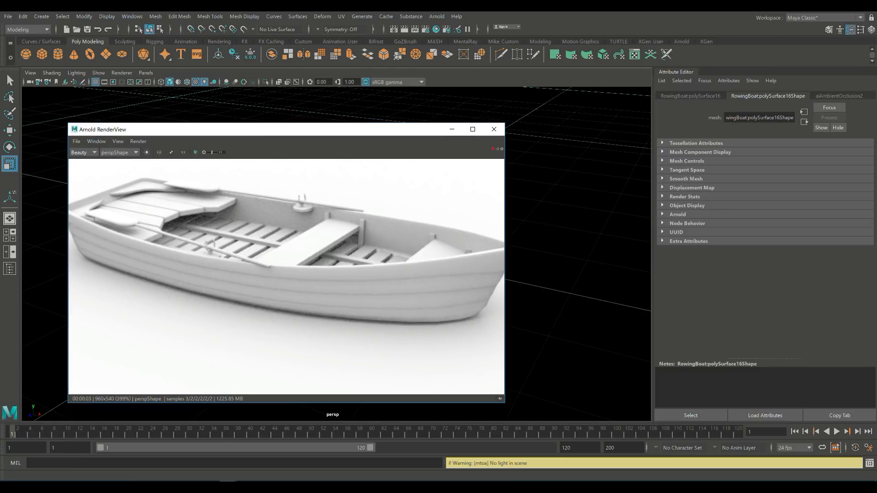
pyautogui.moveTo(505, 190); pyautogui.dragTo(688, 190)
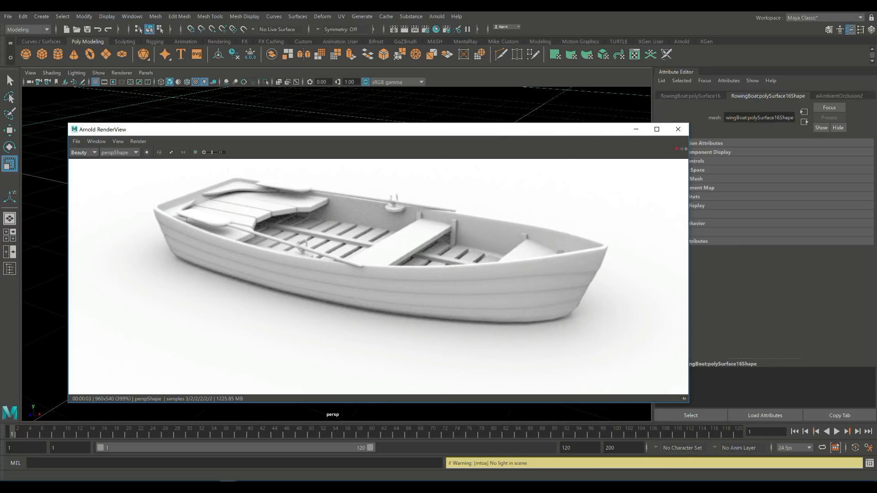
pyautogui.moveTo(366, 124); pyautogui.dragTo(366, 53)
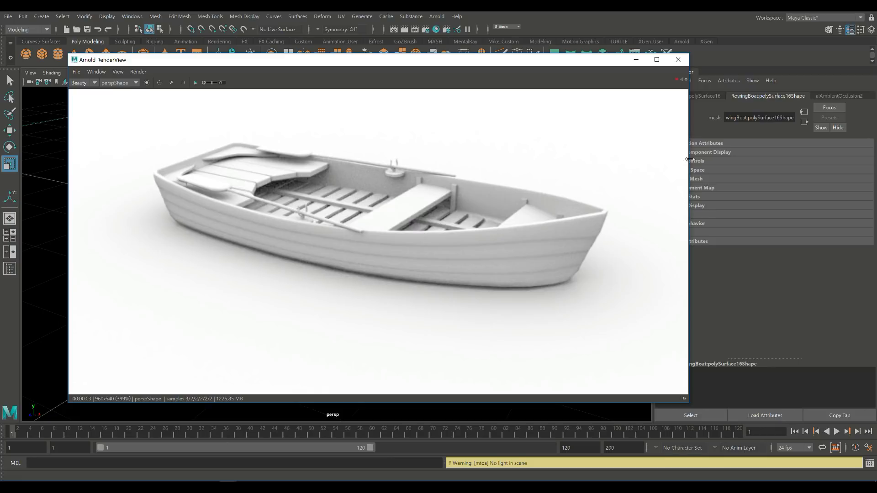
pyautogui.moveTo(689, 159); pyautogui.dragTo(440, 181)
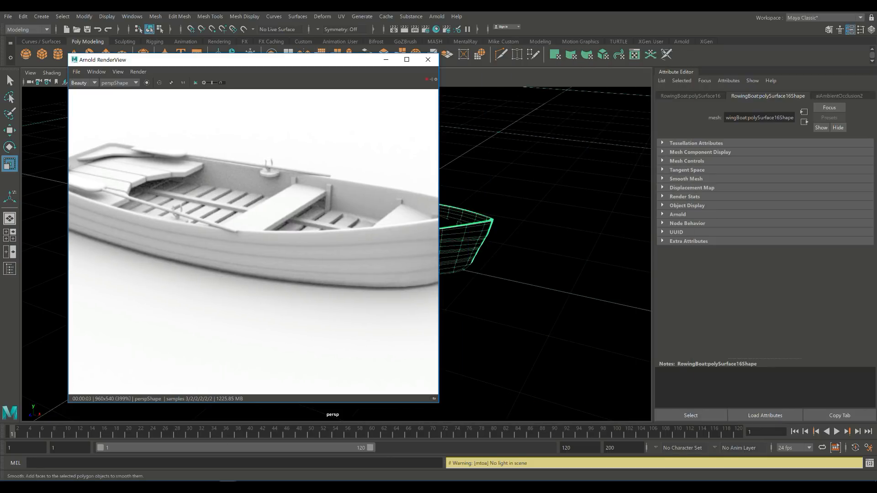
pyautogui.moveTo(310, 54); pyautogui.dragTo(256, 151)
pyautogui.scroll(-5, 148, 278)
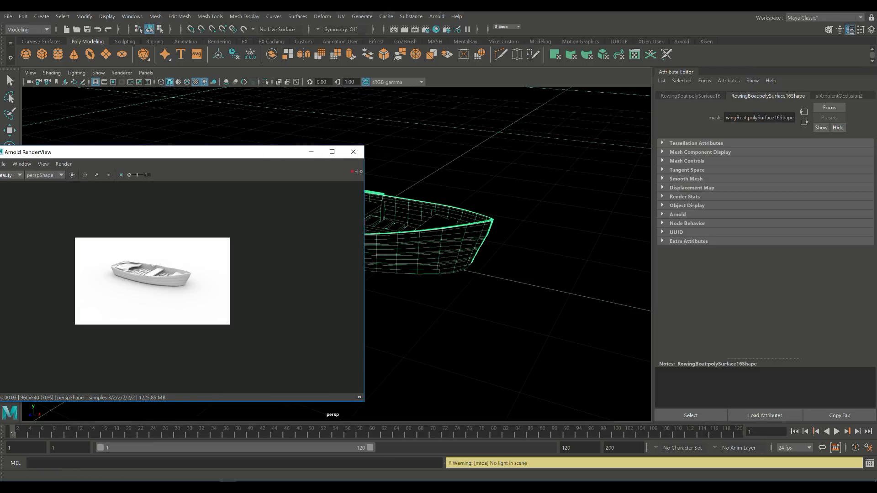
pyautogui.scroll(3, 148, 279)
pyautogui.scroll(2, 144, 274)
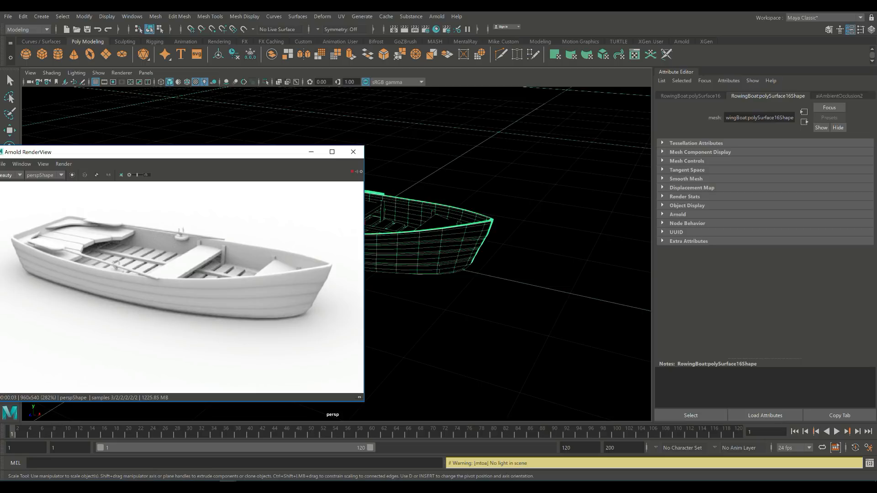
# Show the attributes of the boat's ambient occlusion material, keeping its type as Ai Ambient Occlusion
pyautogui.click(839, 96)
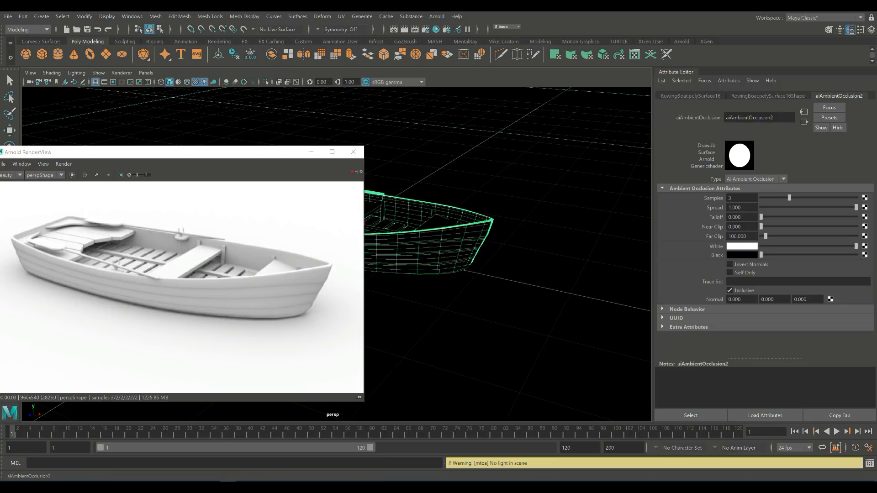
pyautogui.click(757, 179)
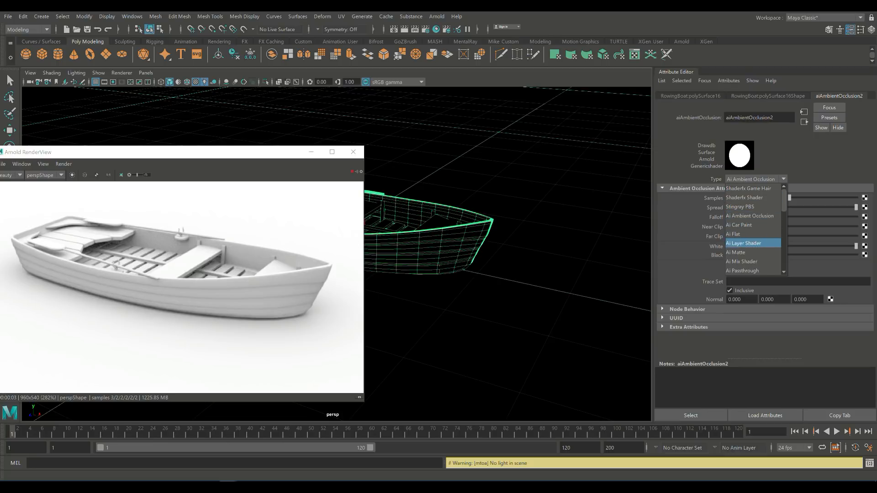
pyautogui.click(745, 159)
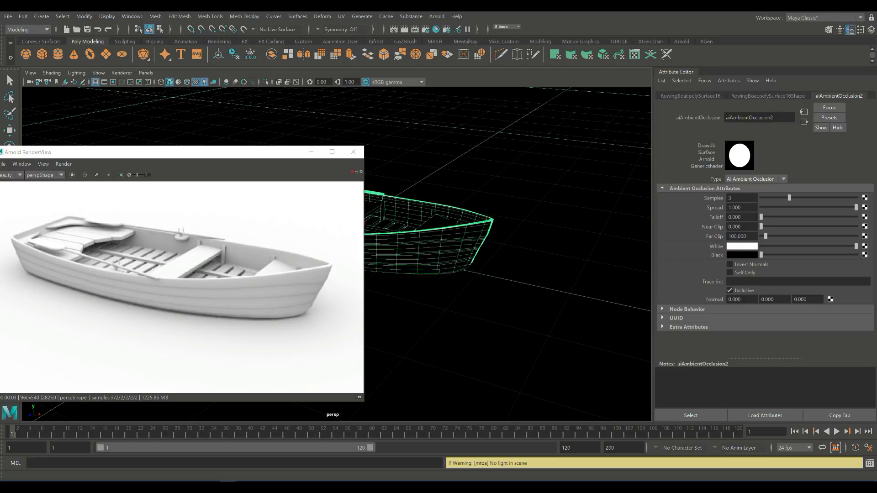
pyautogui.press('r')
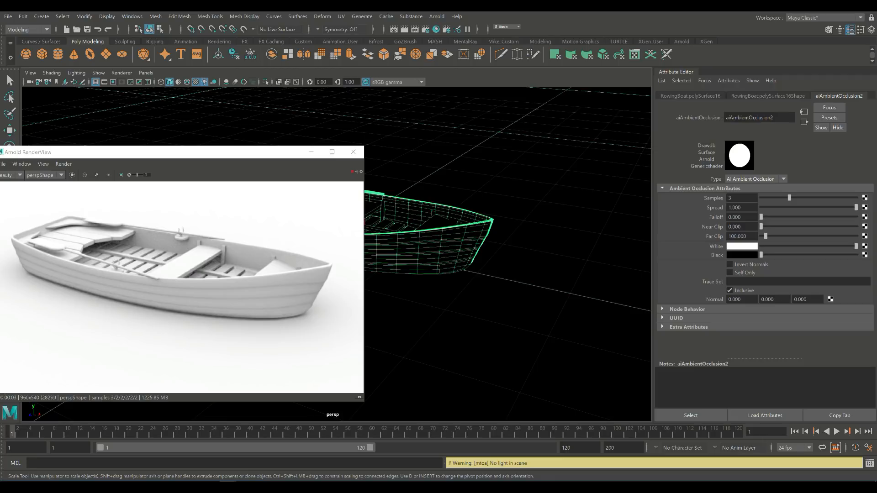
# Set the ambient occlusion material's Samples to 6 and inspect the boat closely in the updated render
pyautogui.click(742, 197)
pyautogui.write('6')
pyautogui.press('Return')
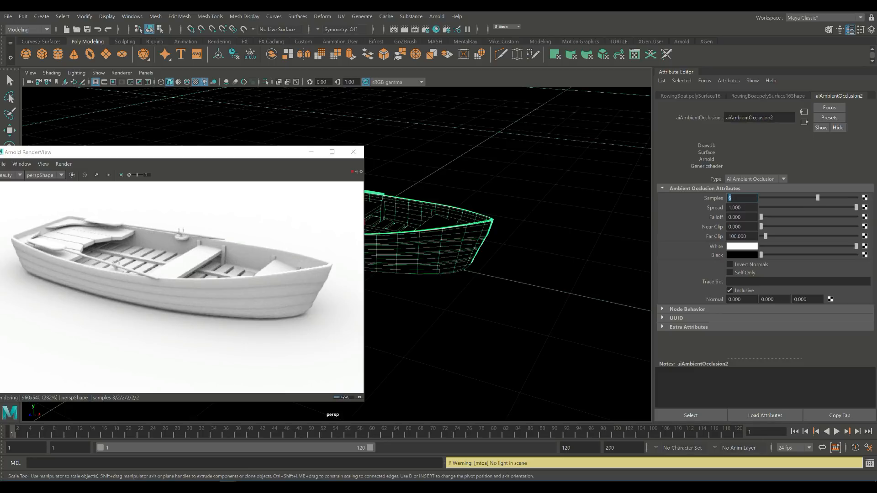
pyautogui.moveTo(171, 153); pyautogui.dragTo(331, 128)
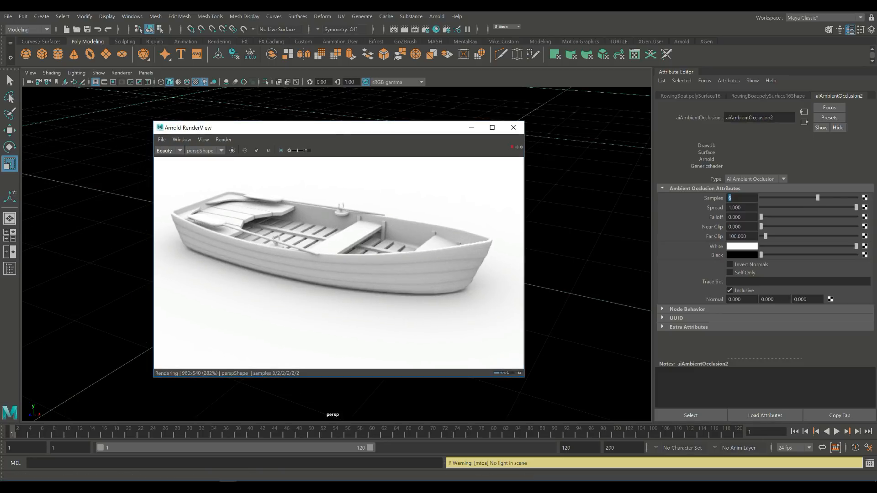
pyautogui.scroll(5, 375, 270)
pyautogui.scroll(-3, 339, 263)
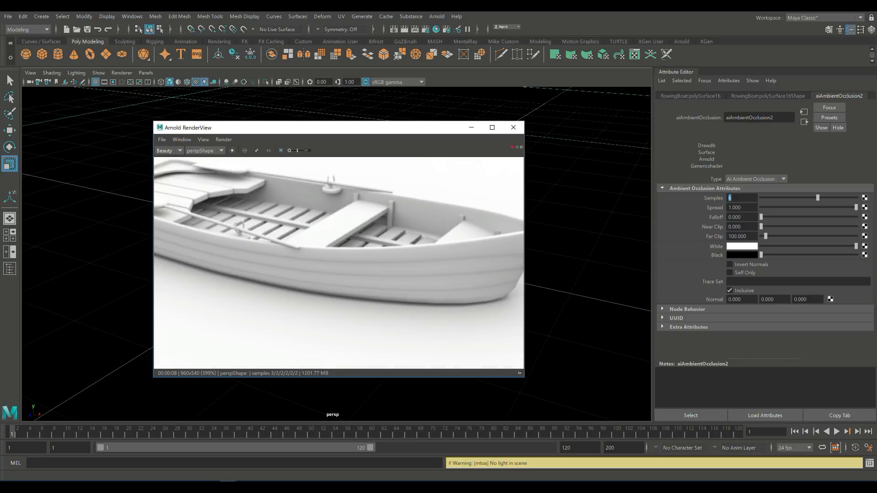
# Set the ambient occlusion material's Samples back to 3
pyautogui.doubleClick(734, 198)
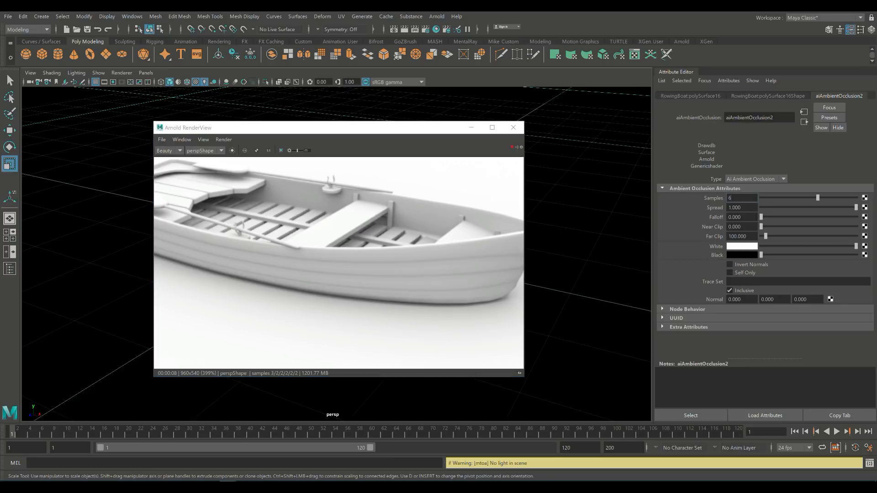
pyautogui.write('3')
pyautogui.press('Return')
# Try a Spread of about 0.038 on the ambient occlusion material and return it to 1
pyautogui.moveTo(856, 208); pyautogui.dragTo(765, 208)
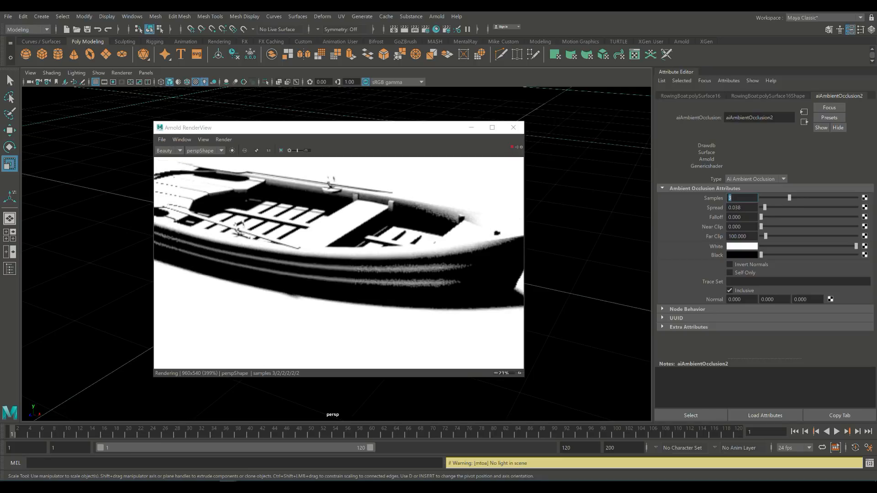
pyautogui.moveTo(765, 207); pyautogui.dragTo(857, 207)
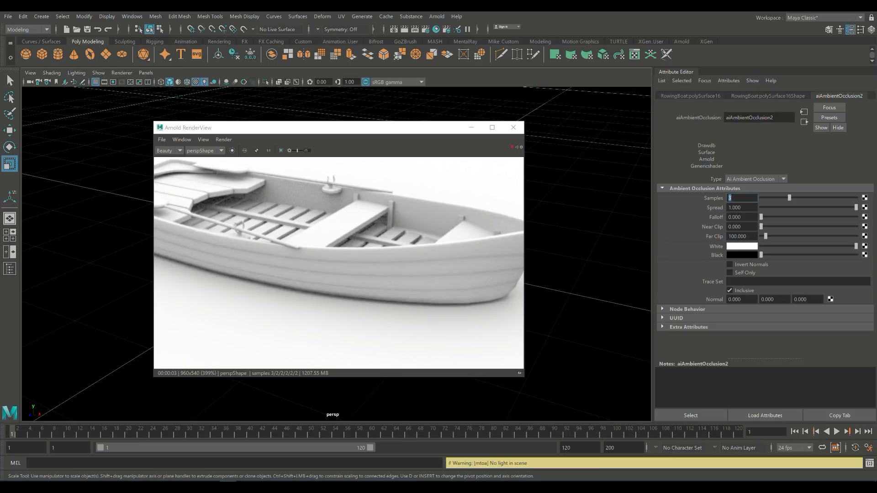
pyautogui.moveTo(761, 217)
pyautogui.mouseDown()
pyautogui.moveTo(856, 217)
pyautogui.moveTo(761, 217)
pyautogui.mouseUp()
# Try pure red as the ambient occlusion material's White colour and restore it to white
pyautogui.click(742, 247)
pyautogui.click(753, 240)
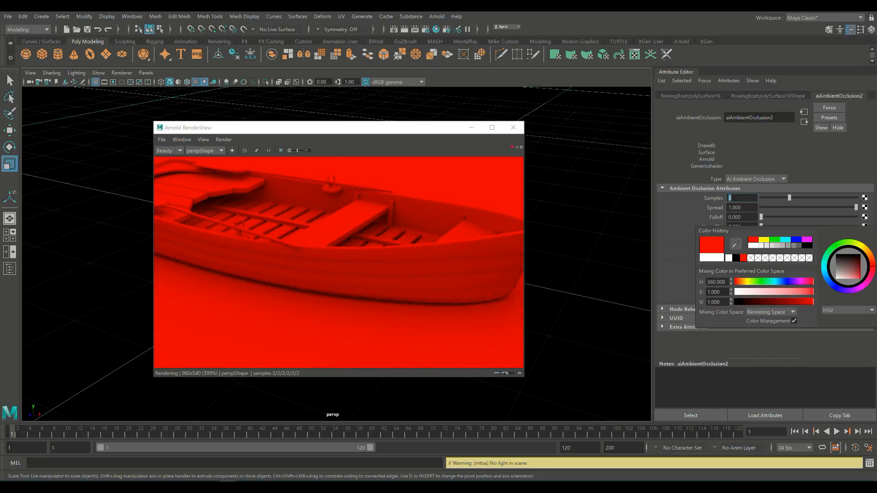
pyautogui.click(742, 247)
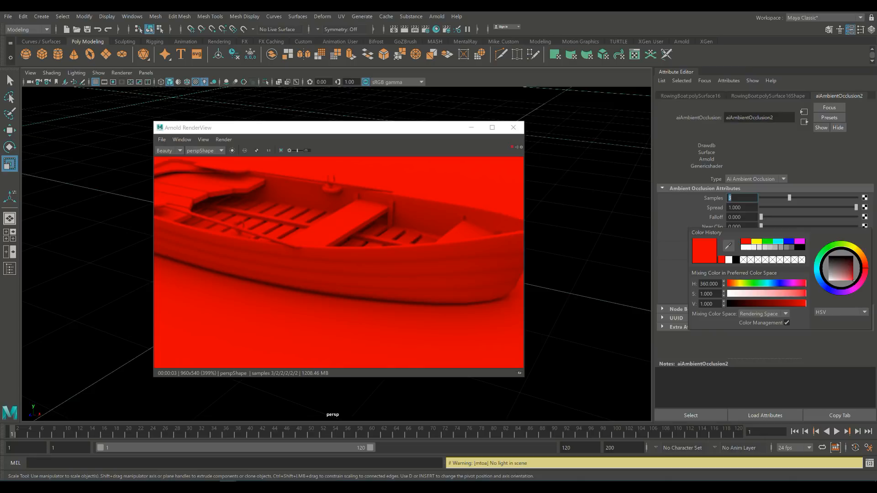
pyautogui.click(745, 247)
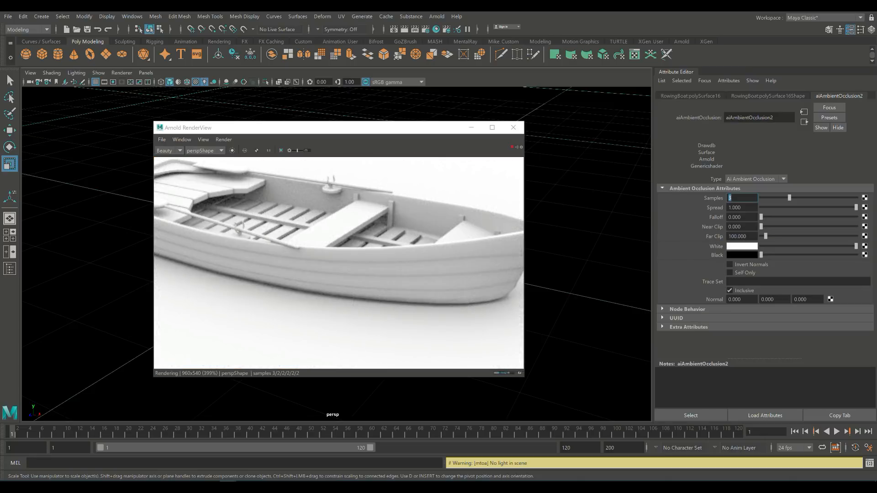
# Try green for the ambient occlusion material's White colour and set it to pure blue
pyautogui.click(742, 246)
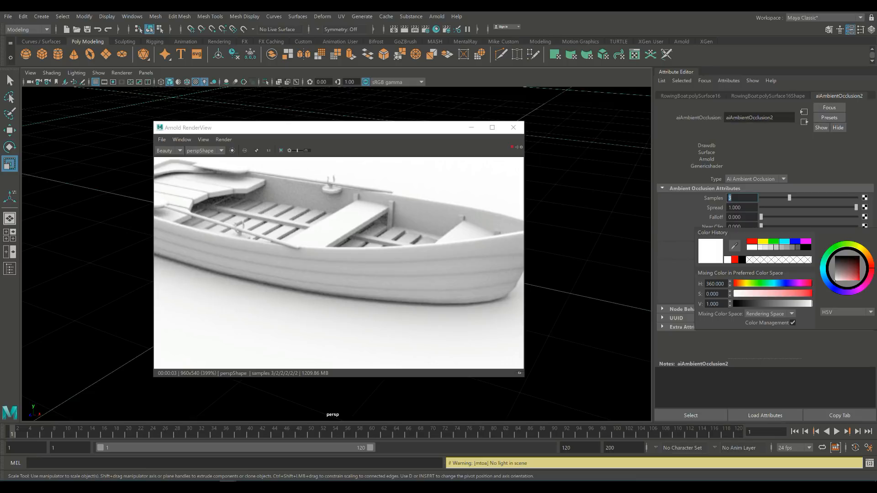
pyautogui.click(751, 241)
pyautogui.click(773, 242)
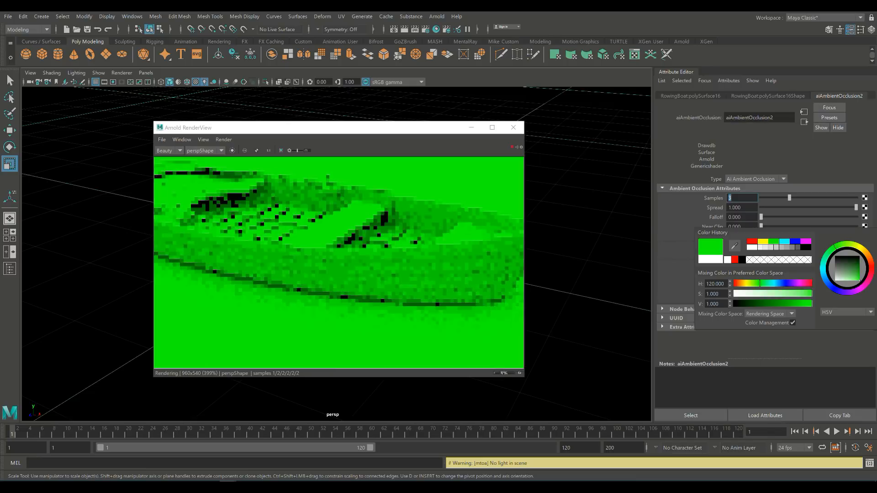
pyautogui.click(795, 242)
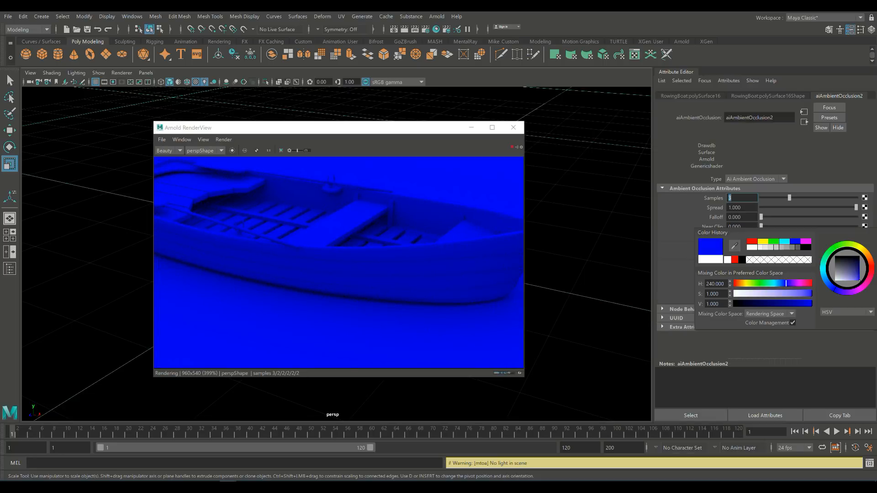
# Restore the ambient occlusion material's White colour to pure white
pyautogui.click(752, 247)
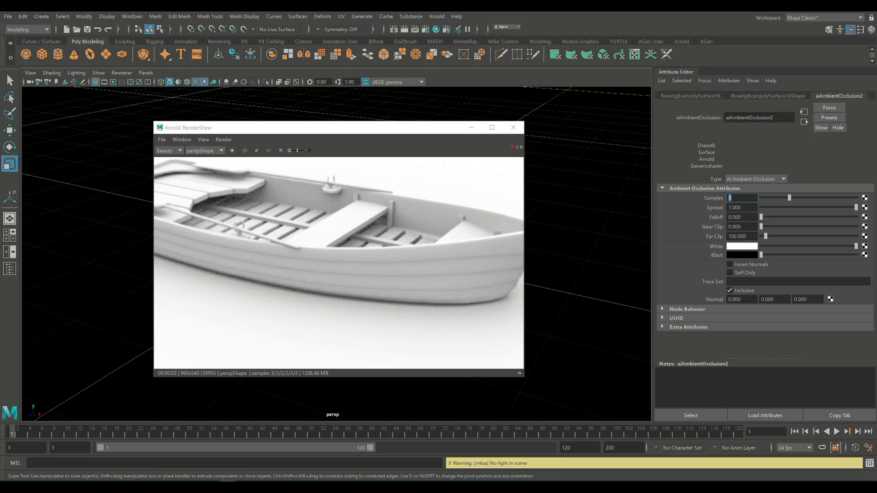
# Try red as the ambient occlusion material's Black colour and restore it to black
pyautogui.click(742, 255)
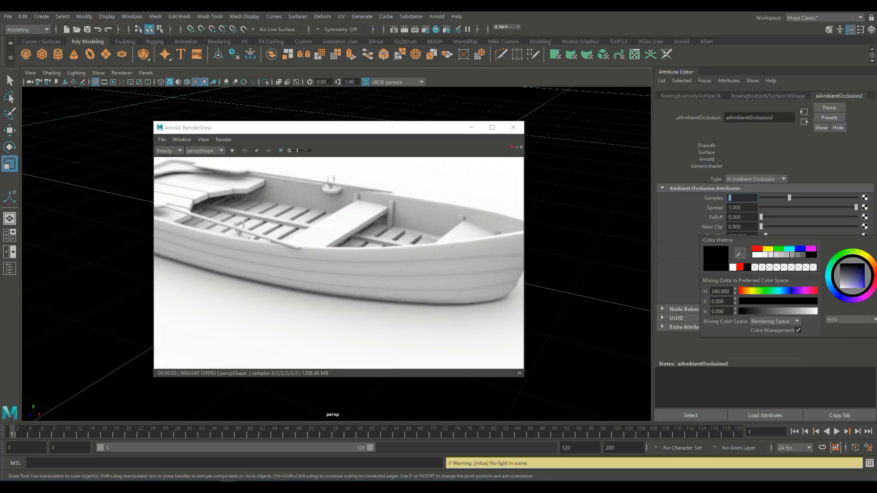
pyautogui.click(758, 249)
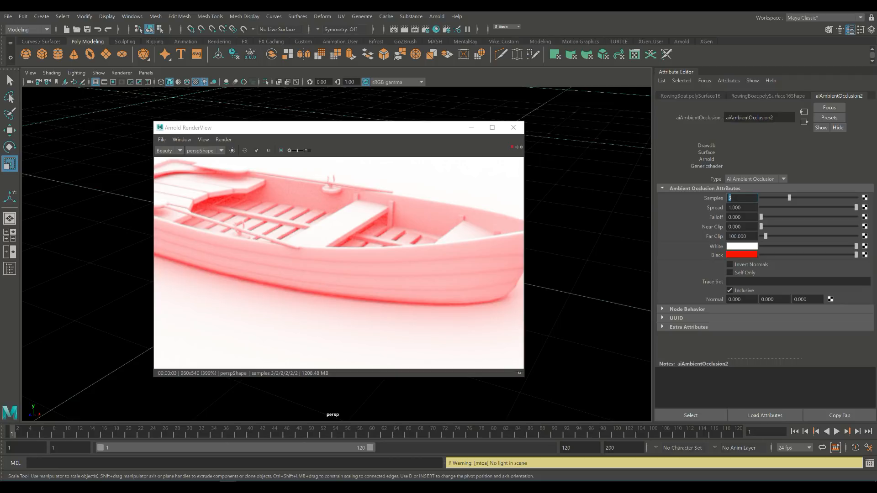
pyautogui.click(742, 255)
pyautogui.moveTo(813, 313); pyautogui.dragTo(736, 313)
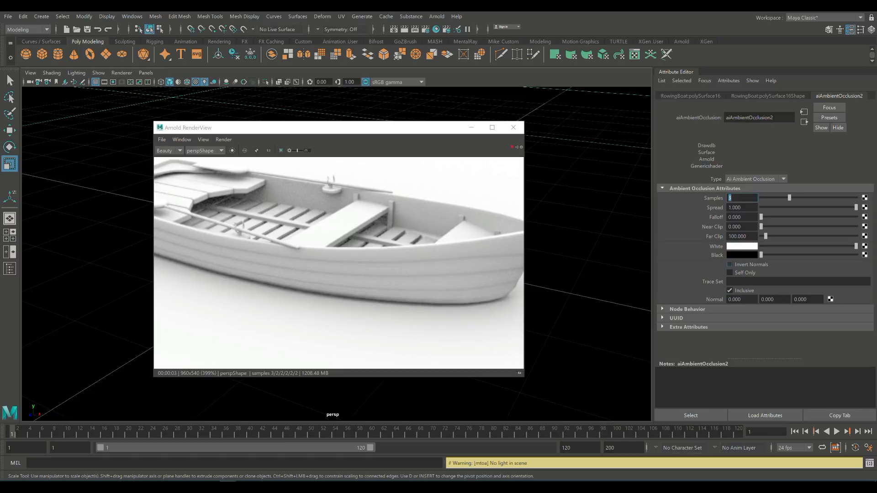
# Try Invert Normals on the ambient occlusion material and disable it again
pyautogui.click(730, 264)
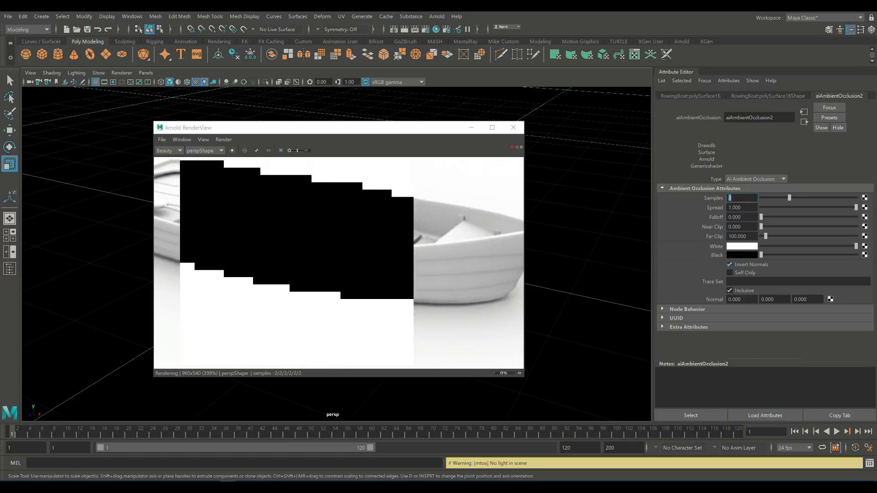
pyautogui.click(730, 265)
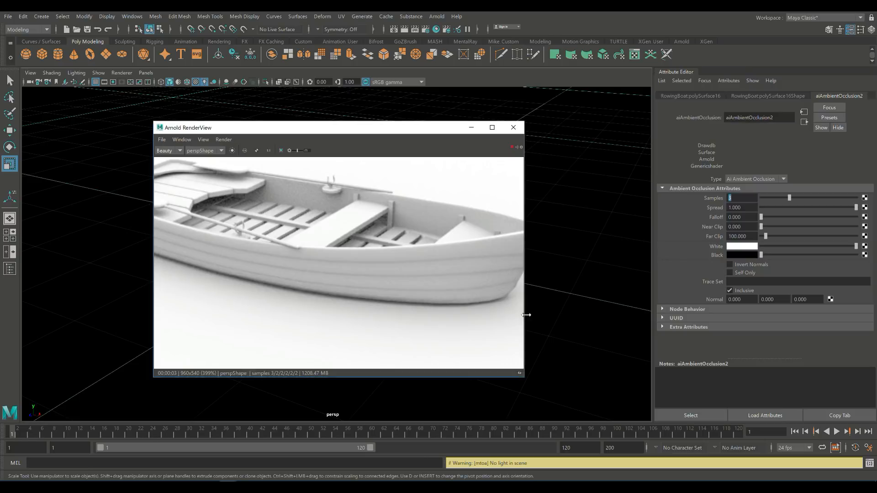
# Enlarge the Arnold RenderView window on both sides and upward to show the whole rowing boat render
pyautogui.moveTo(525, 315); pyautogui.dragTo(610, 315)
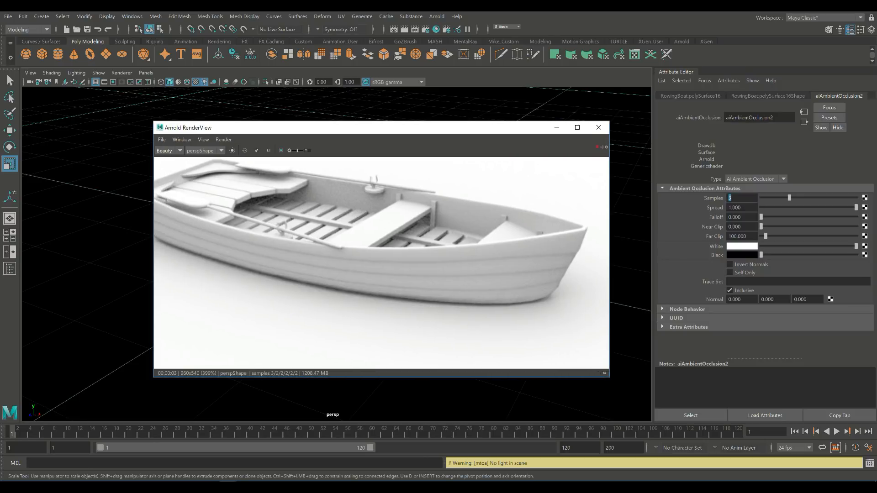
pyautogui.moveTo(154, 320); pyautogui.dragTo(57, 321)
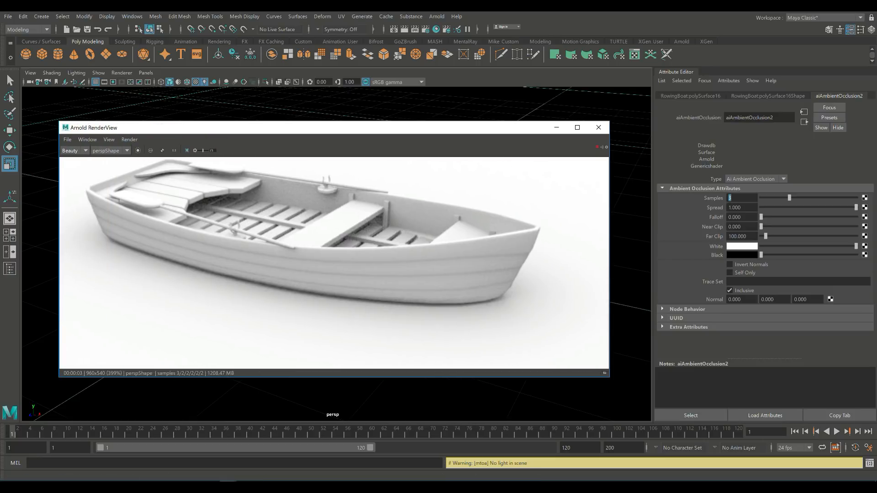
pyautogui.moveTo(333, 121); pyautogui.dragTo(333, 64)
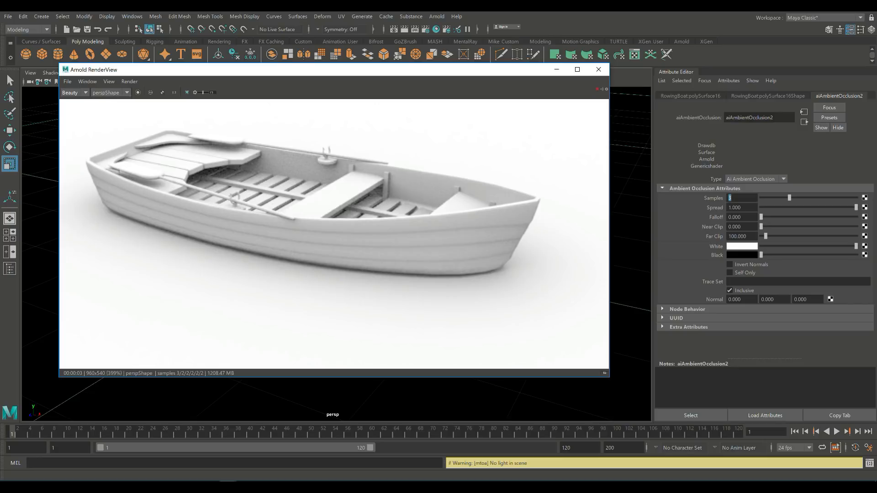